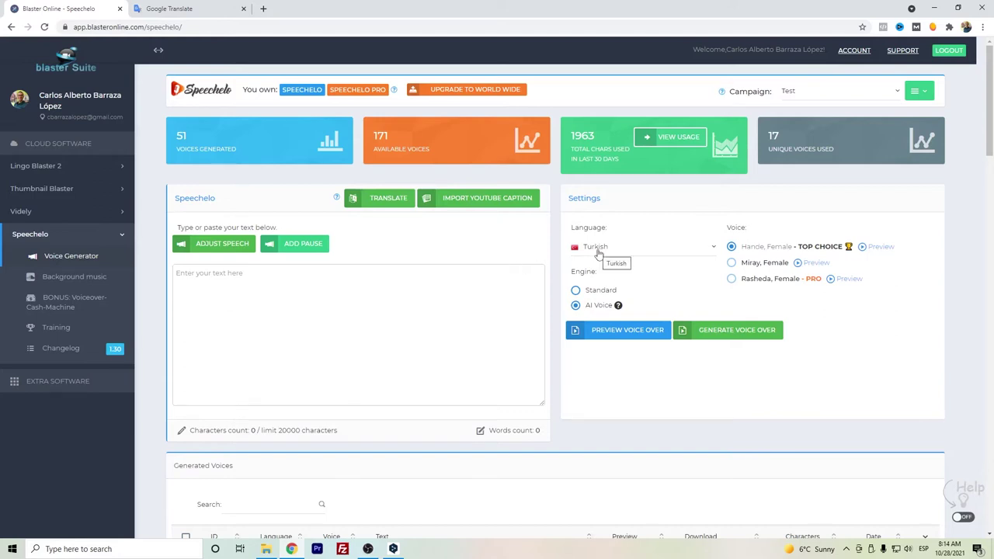
Keep Turkish selected as the voice-over language in Speechelo's language list.
left_click(648, 246)
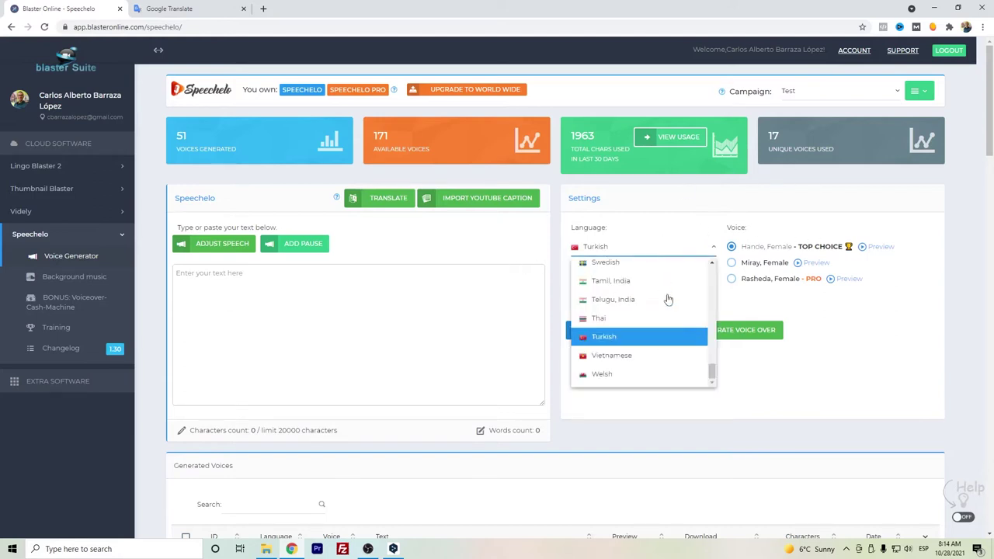
scroll(645, 322, "up", 5)
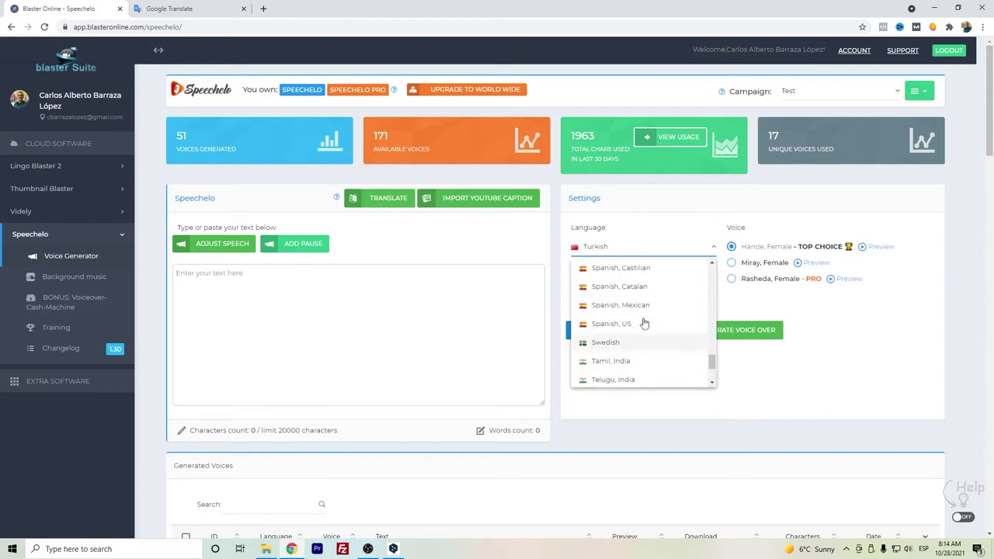
scroll(644, 322, "up", 3)
scroll(650, 291, "down", 6)
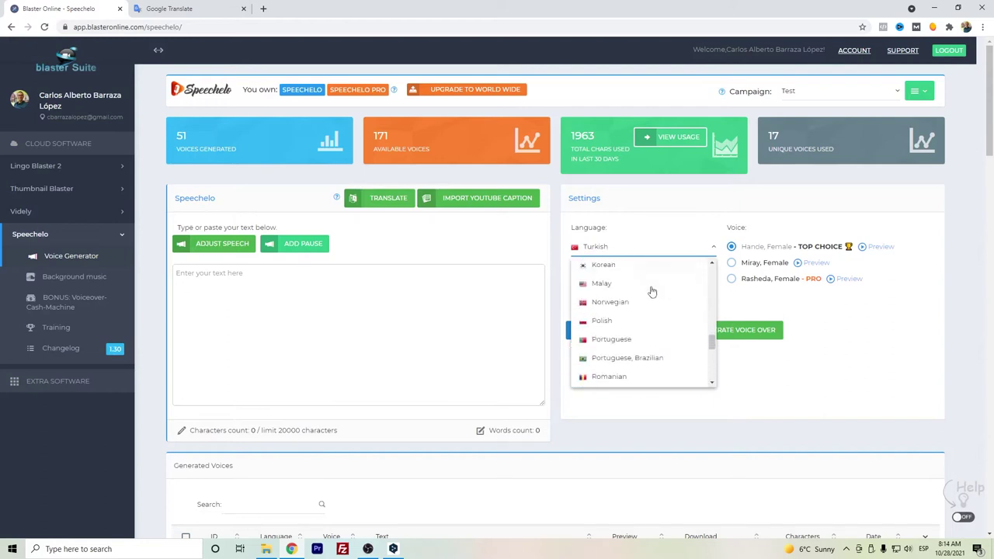
left_click(614, 337)
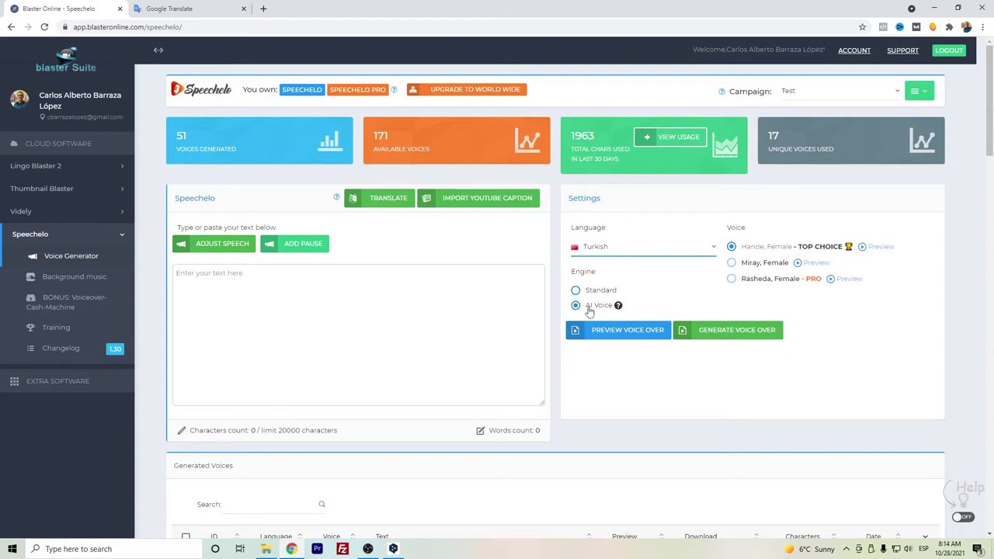
mouse_move(619, 307)
left_click(682, 250)
left_click(683, 251)
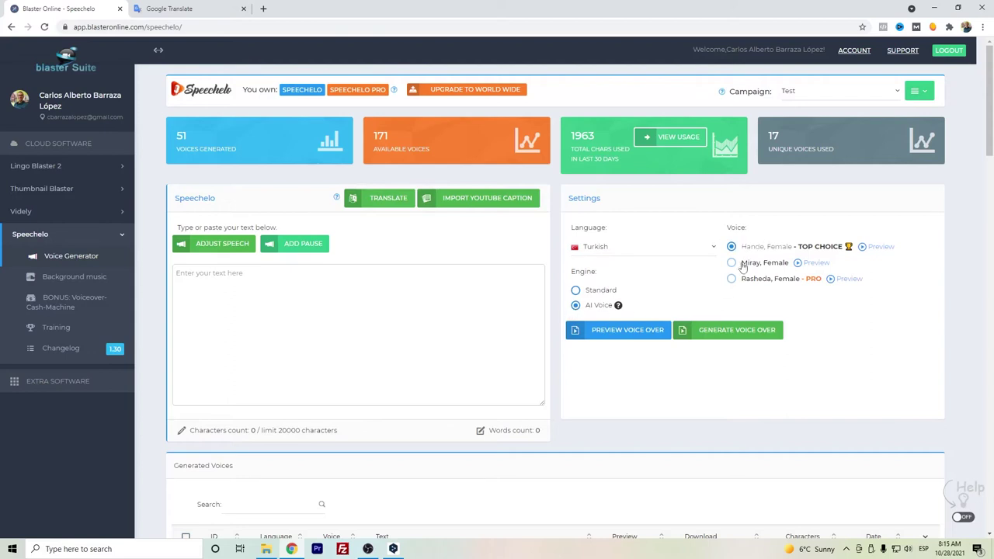
In Google Translate, select the English sample sentence and copy its Turkish translation.
left_click(227, 8)
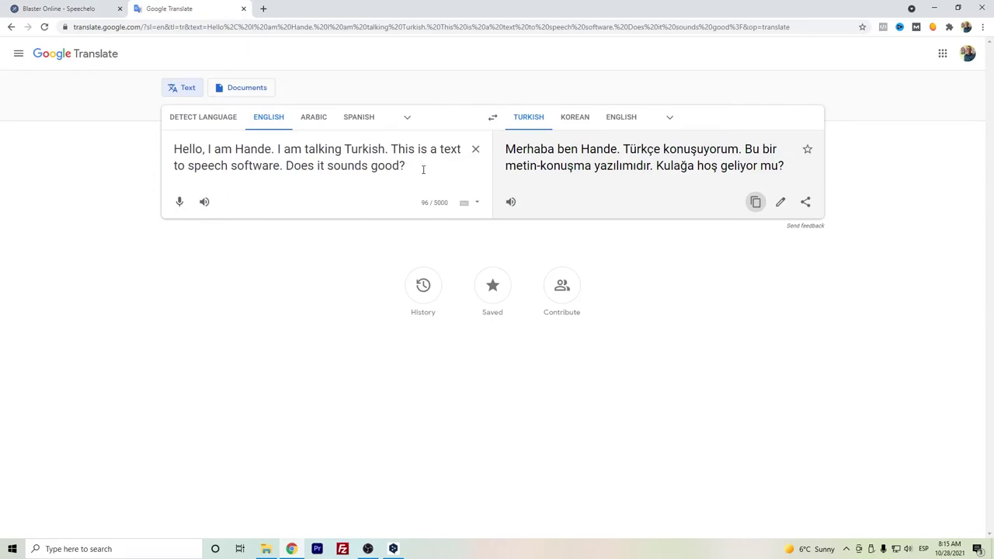
left_click_drag(424, 169, 174, 141)
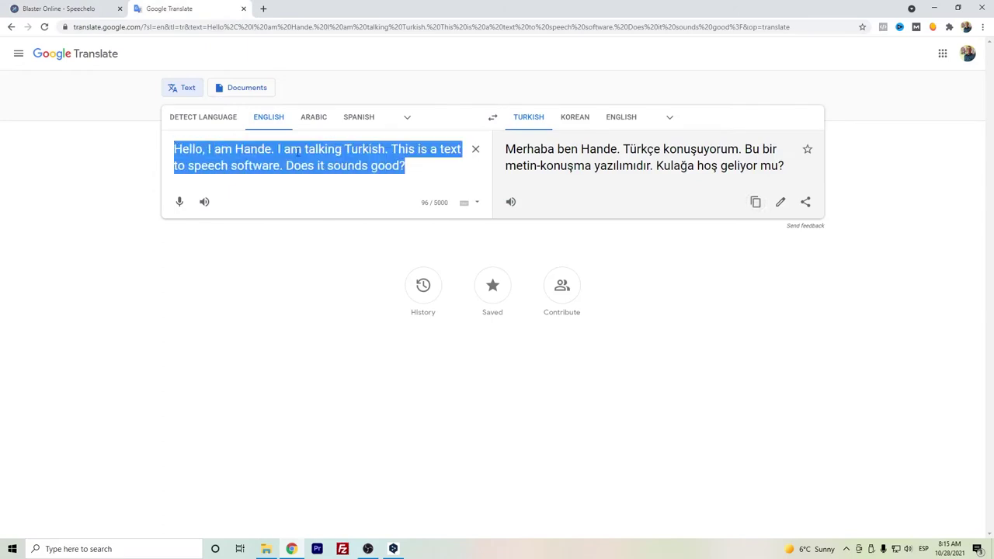
left_click(756, 202)
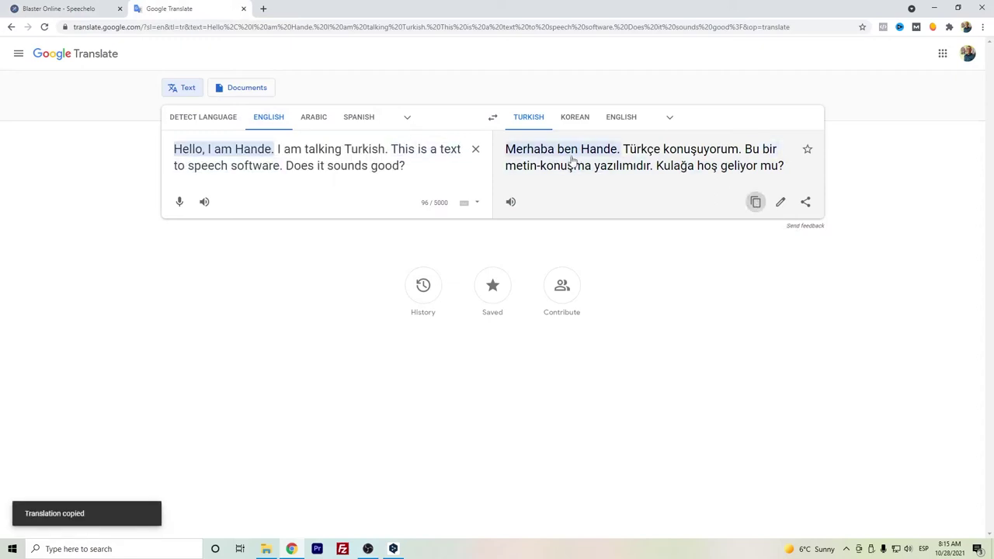
Paste the Turkish sentence (95 characters, 13 words) into Speechelo and preview it in the Hande AI voice.
left_click(80, 7)
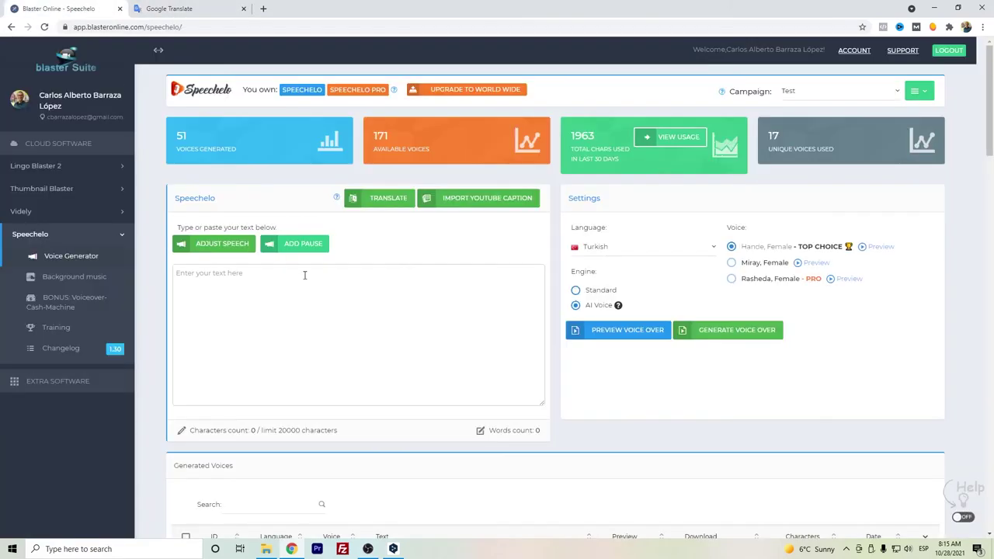
left_click(338, 316)
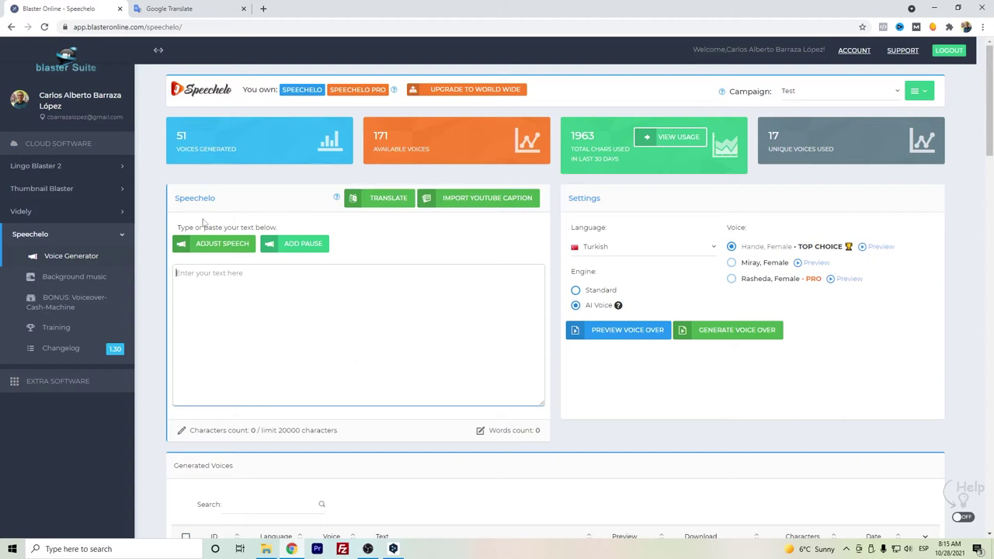
left_click(161, 212)
left_click(255, 296)
key("ctrl+v")
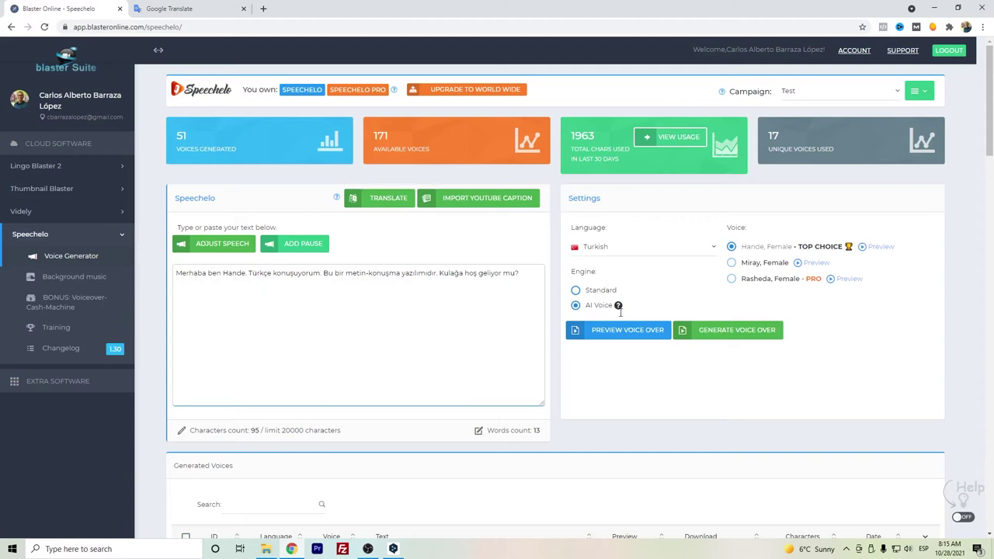
left_click(642, 332)
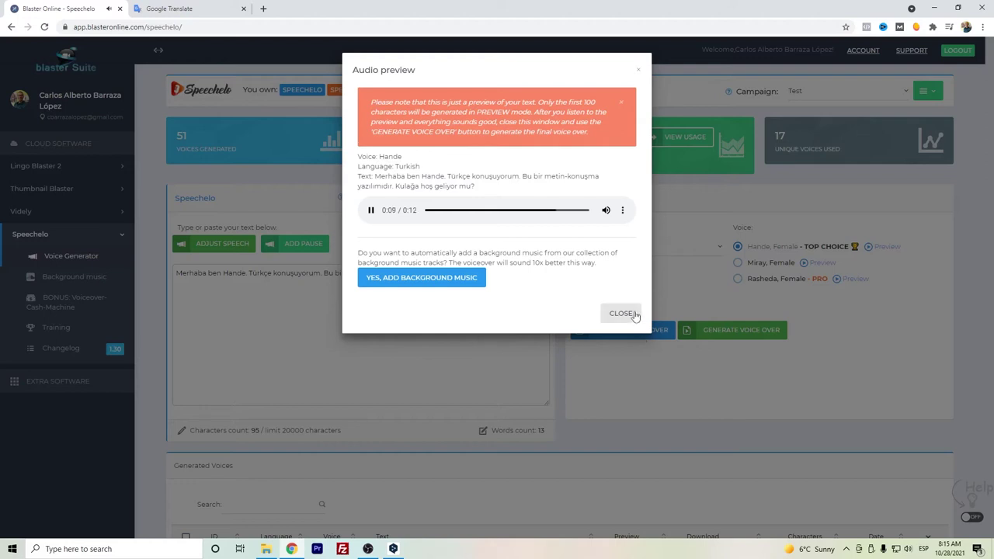
left_click(635, 315)
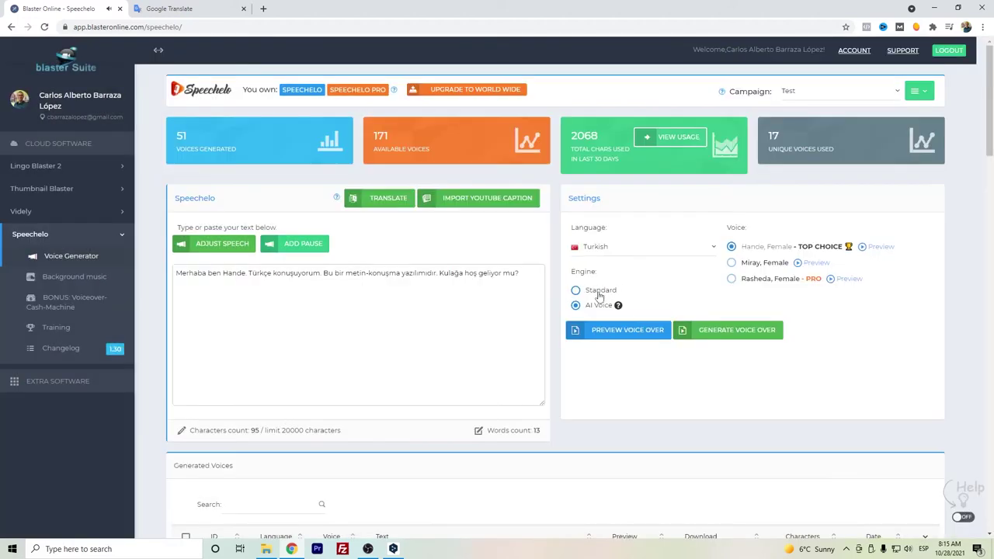
Switch to the Standard engine with the Rasheda, Female voice and preview the Turkish text.
left_click(599, 293)
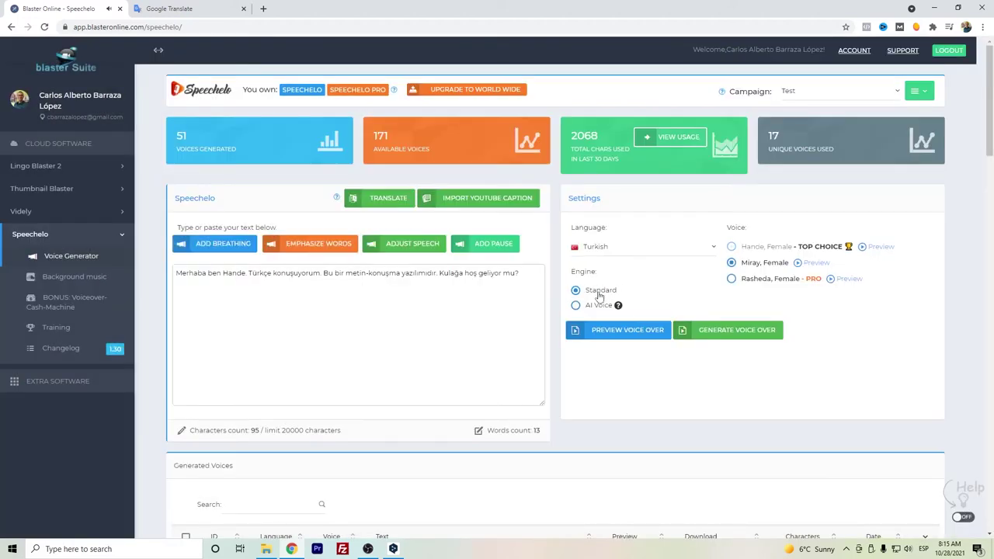
left_click(732, 279)
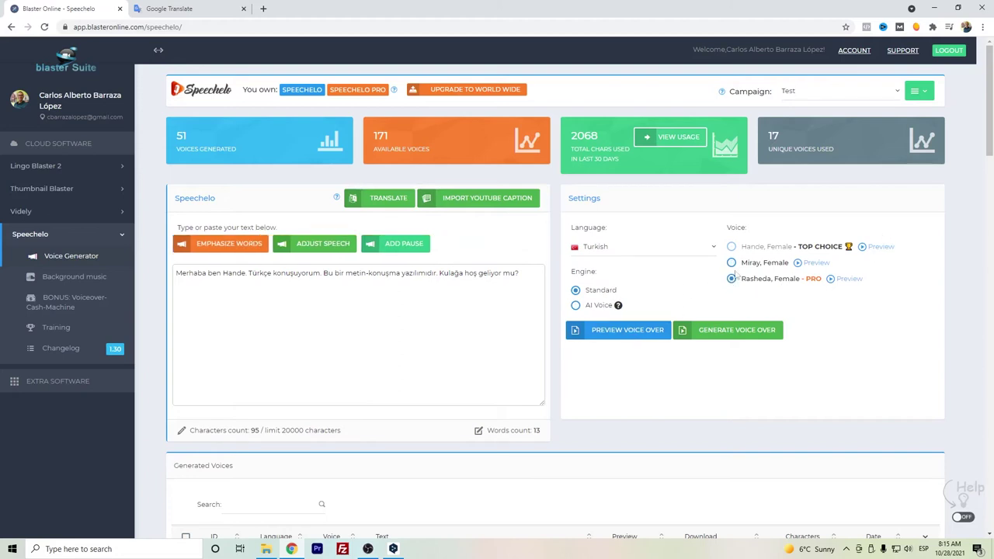
left_click(635, 334)
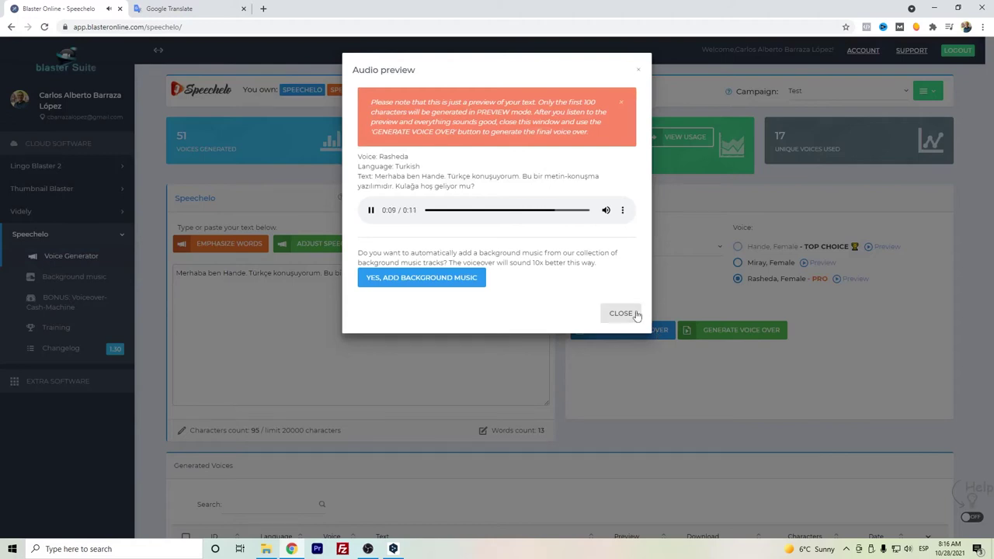
left_click(622, 314)
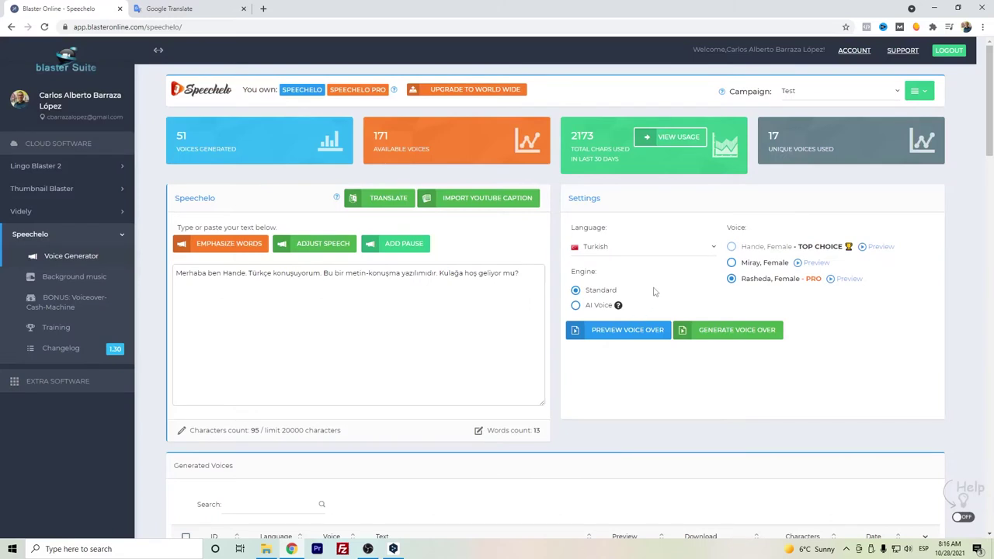
Generate the Turkish voice-over with the Hande AI voice and confirm it with OK.
left_click(604, 307)
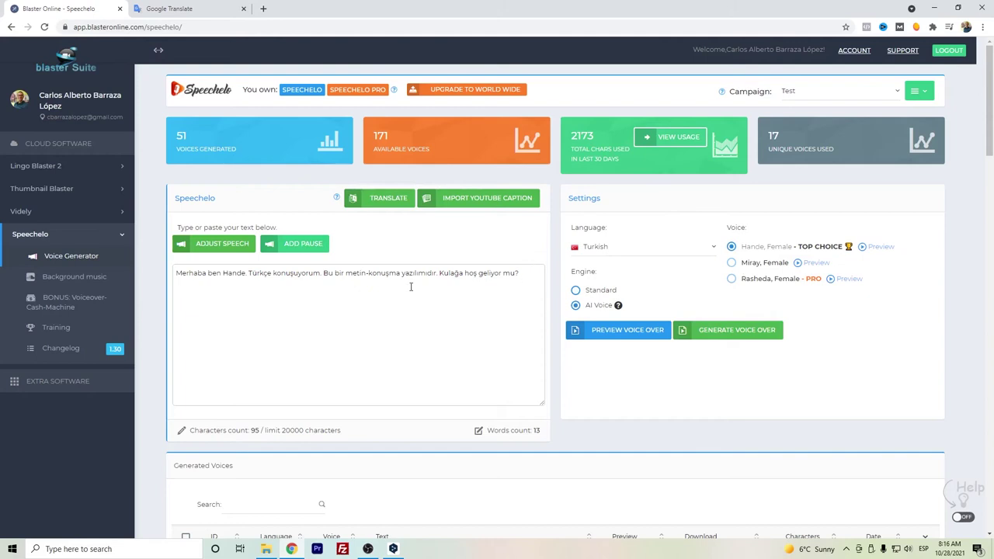
left_click(719, 334)
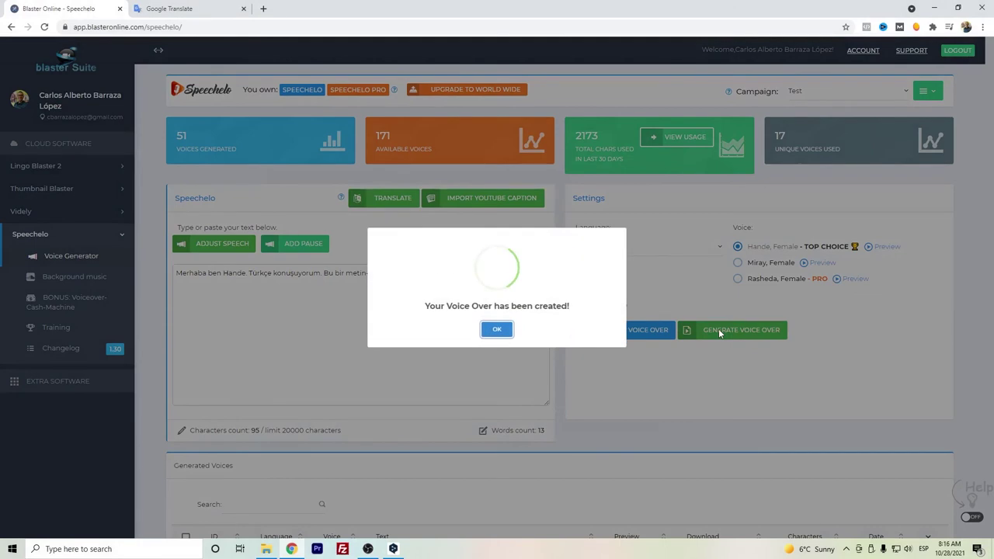
left_click(495, 329)
scroll(505, 316, "down", 2)
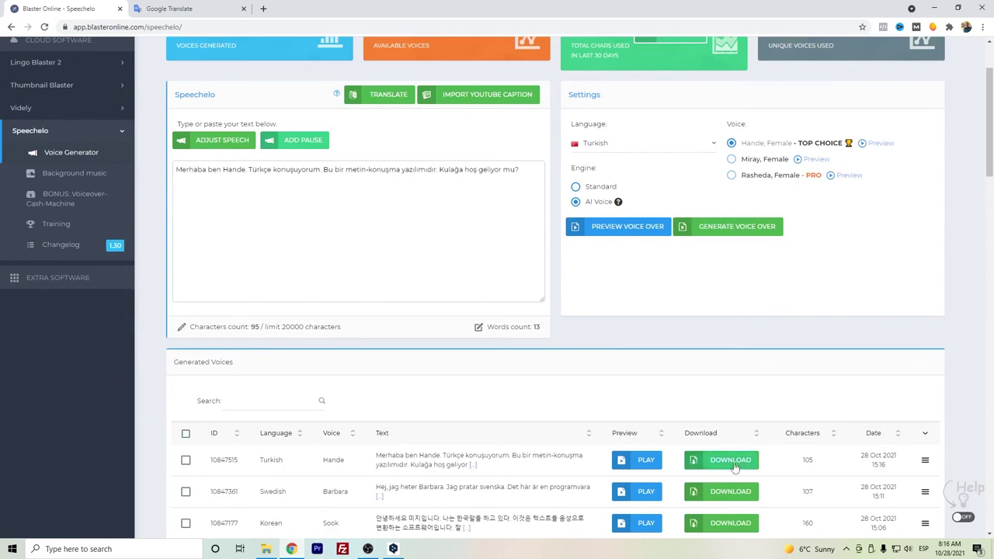
Note the 20000 character limit, then tick the Turkish Hande and Swedish Barbara voice-overs.
scroll(556, 412, "up", 2)
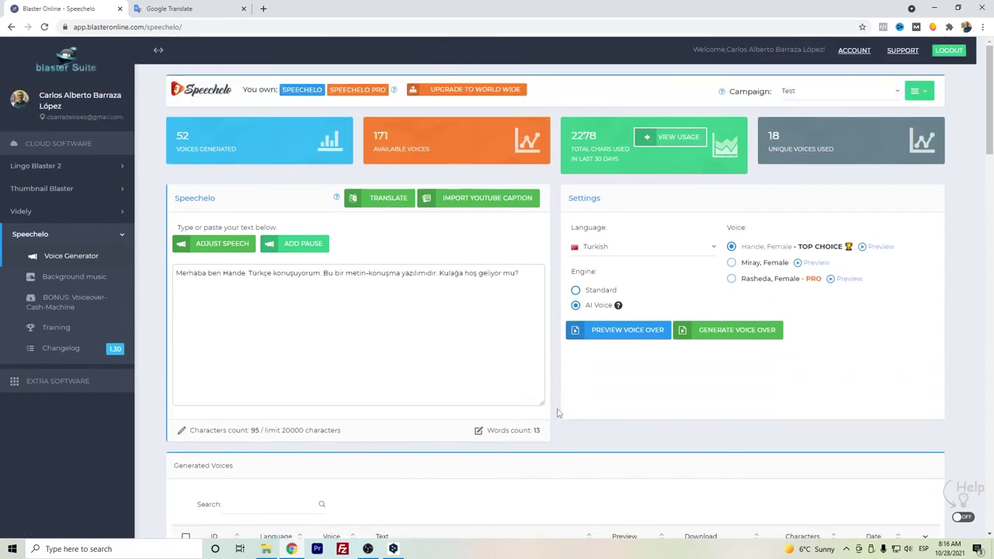
left_click_drag(283, 430, 292, 430)
scroll(364, 332, "down", 1)
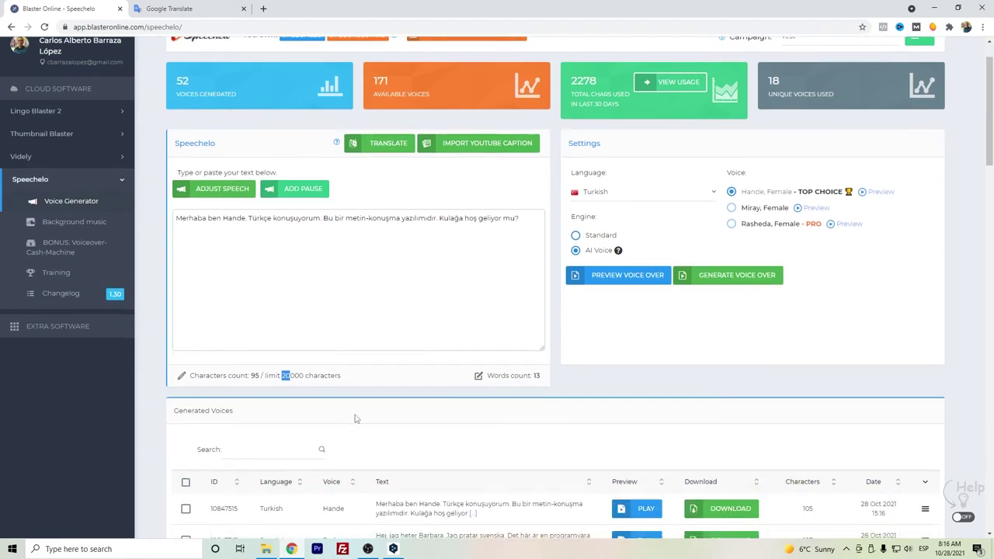
scroll(355, 419, "down", 1)
left_click(186, 460)
left_click(186, 492)
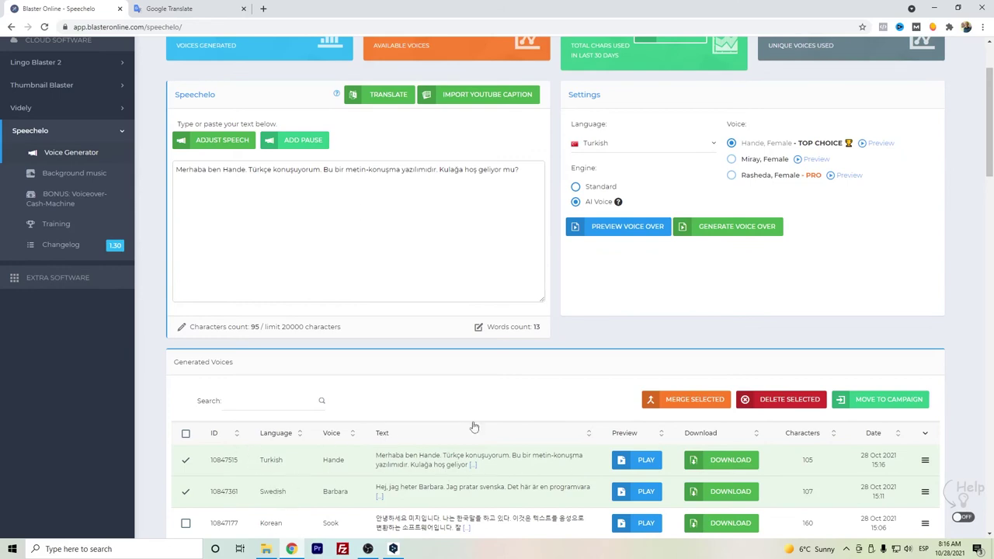
scroll(633, 427, "up", 1)
scroll(633, 429, "up", 1)
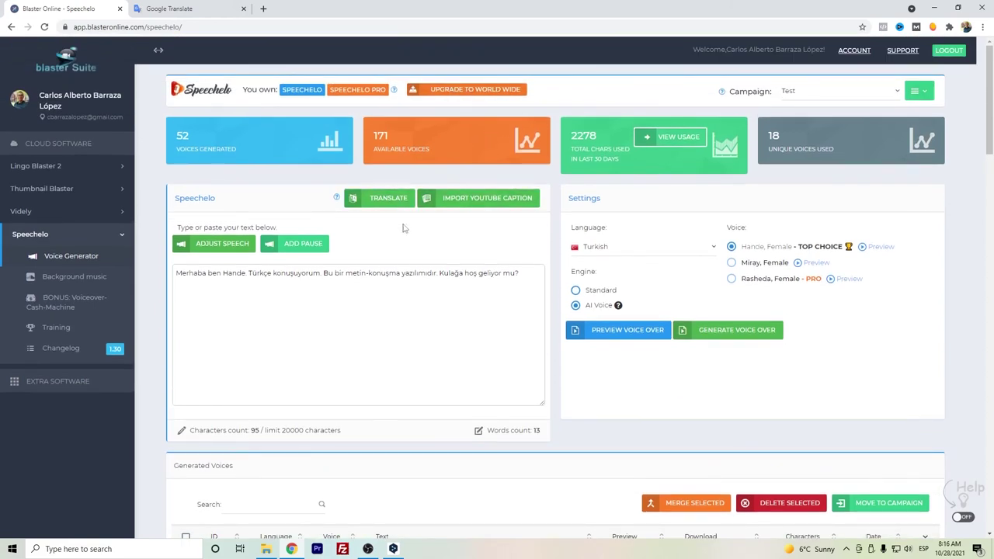
left_click(394, 202)
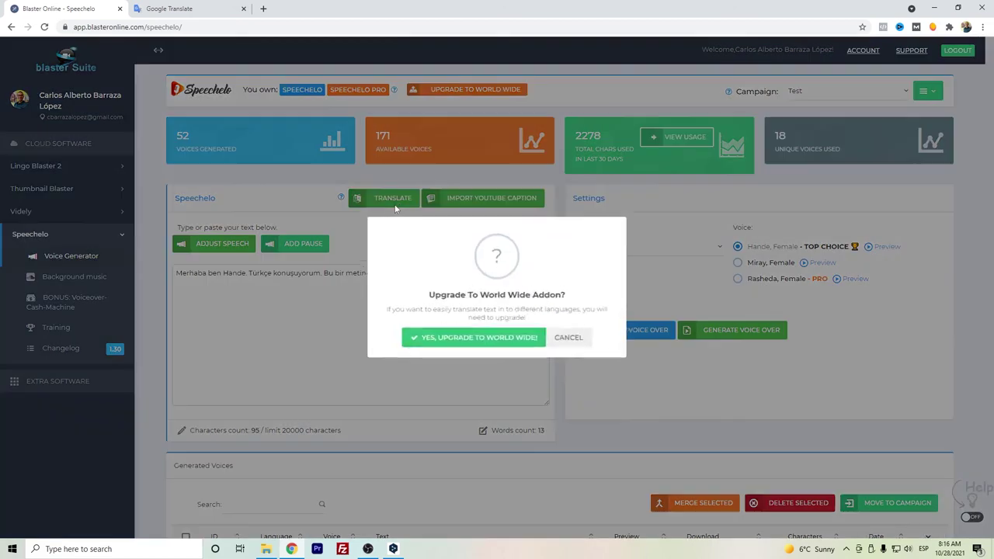
left_click(568, 340)
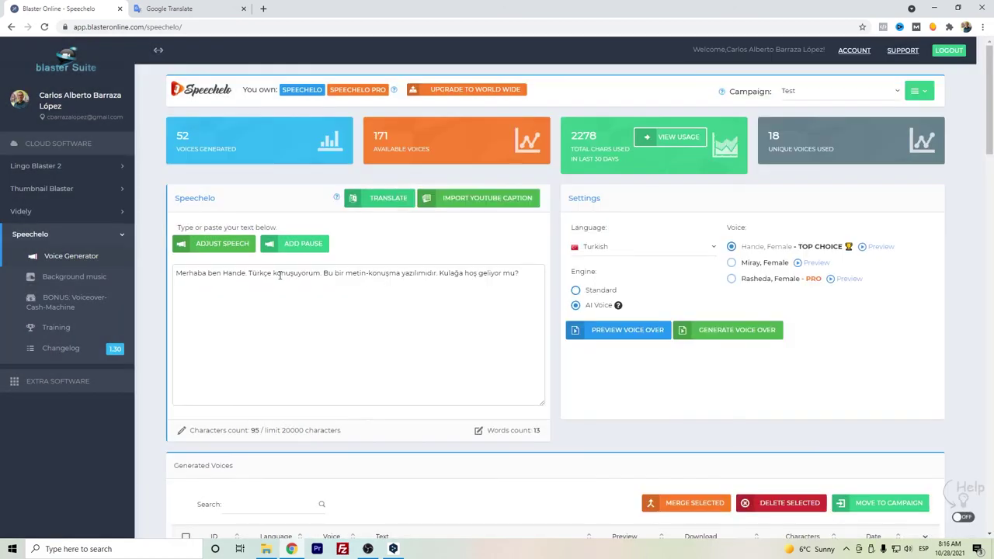
left_click_drag(226, 273, 429, 273)
left_click(459, 273)
left_click(483, 198)
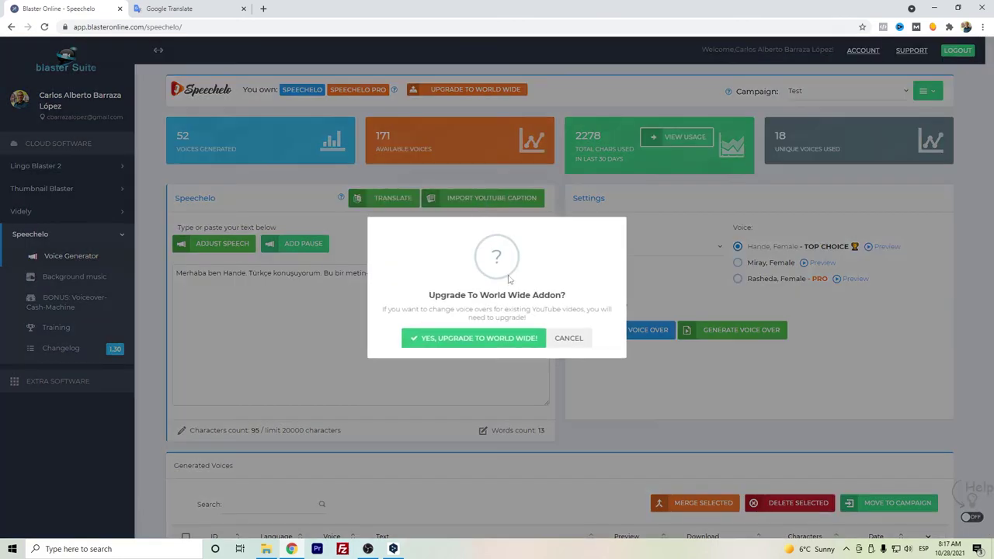
left_click(569, 340)
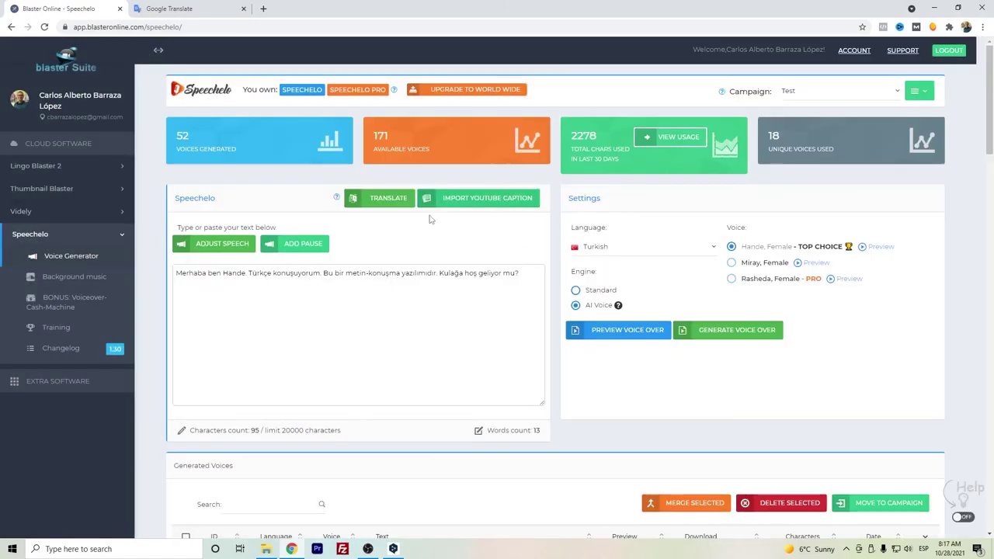